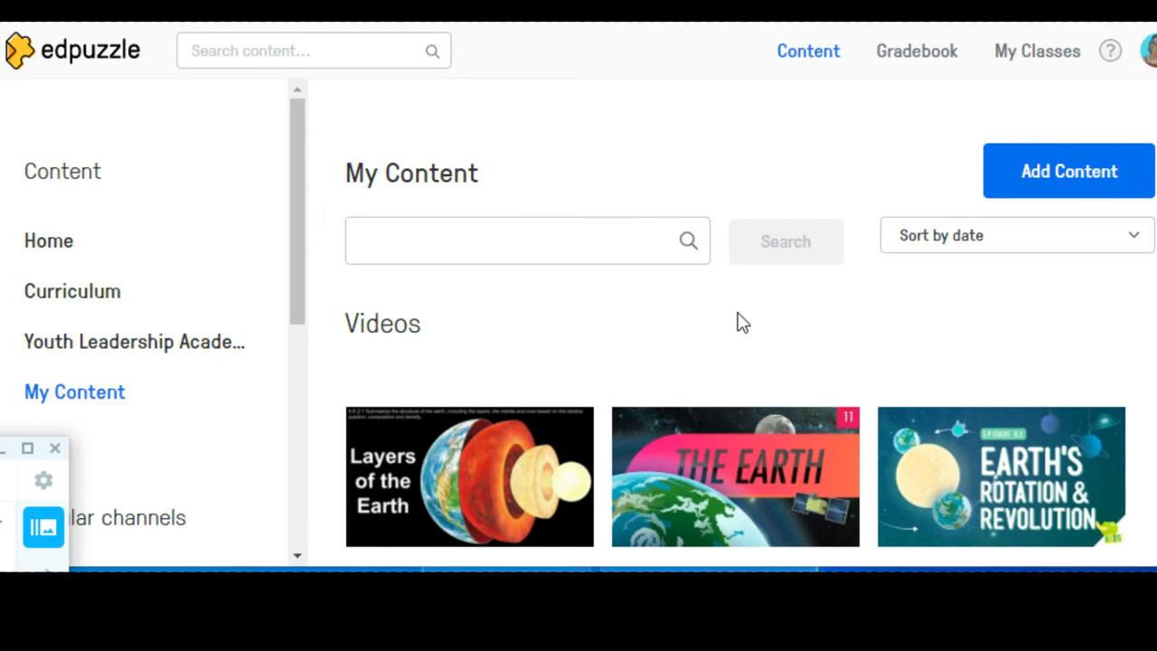
# Browse the My Content videos and open the "Covalent Bonds" video.
pyautogui.scroll(-3, 714, 326)
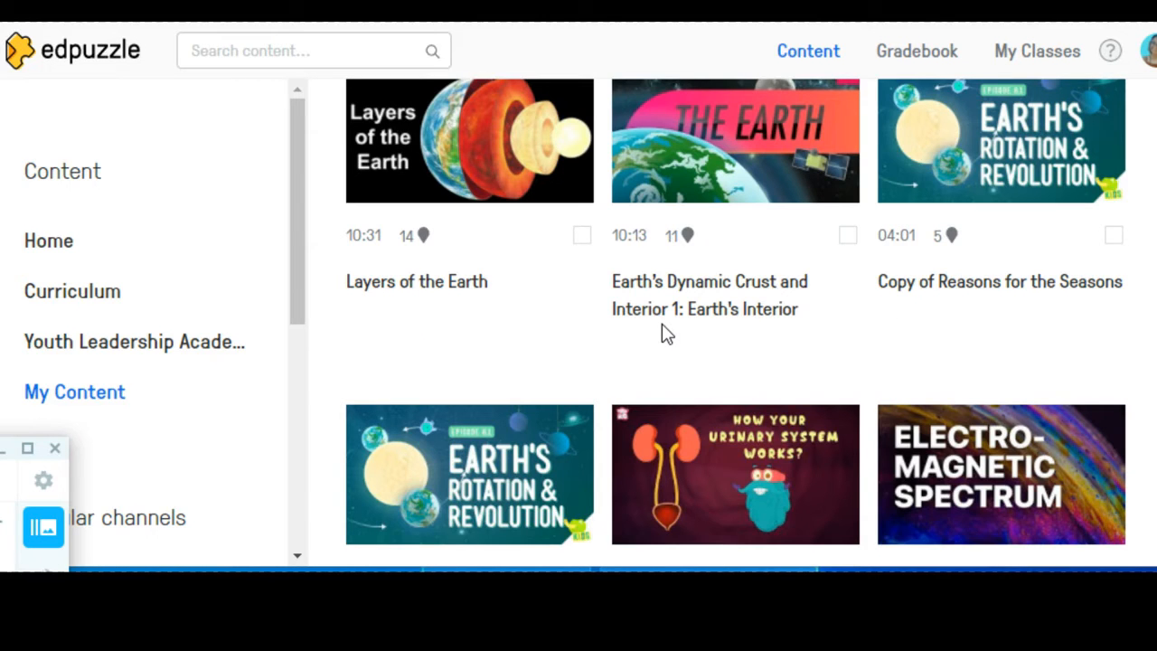
pyautogui.scroll(-7, 663, 326)
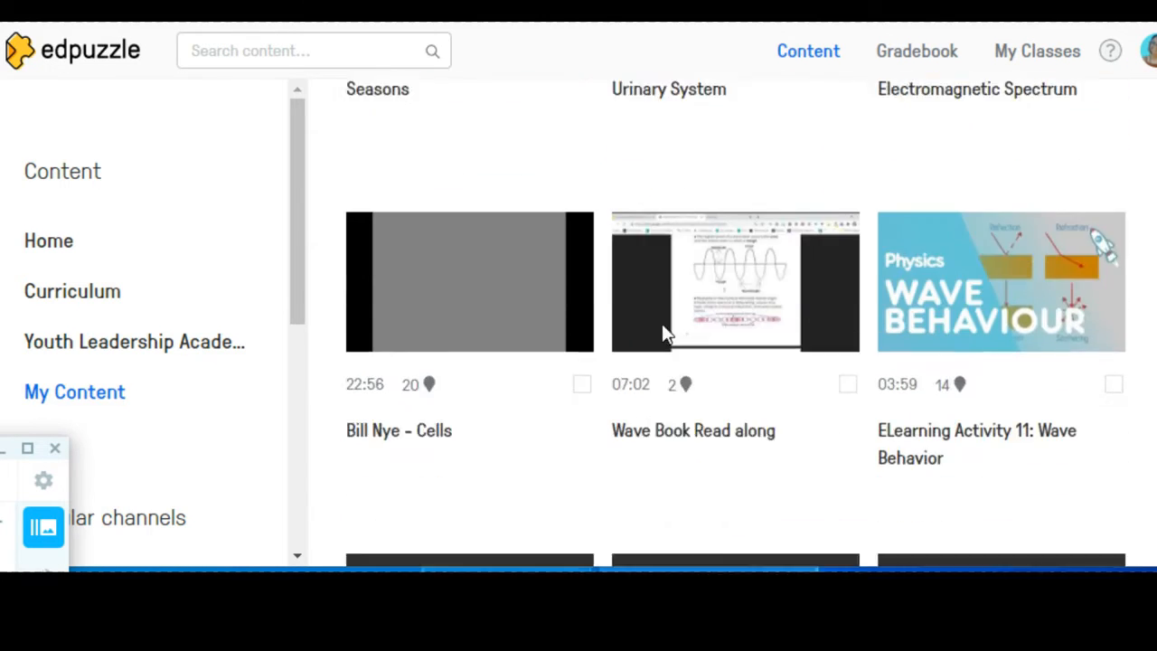
pyautogui.scroll(-2, 663, 334)
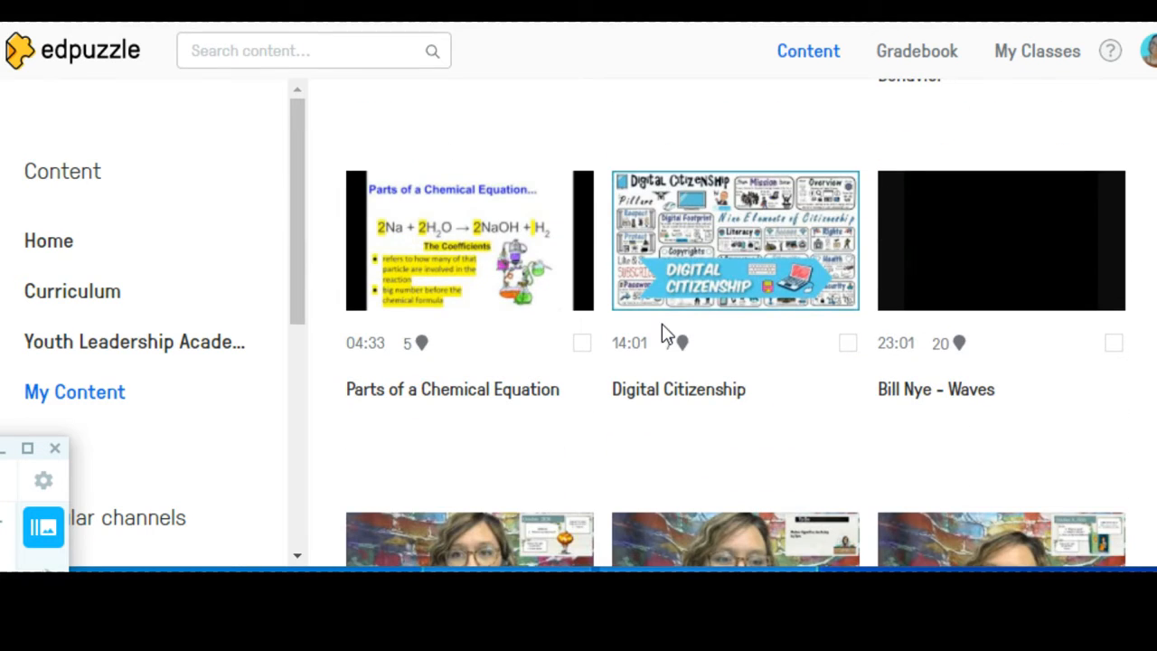
pyautogui.scroll(5, 696, 363)
pyautogui.scroll(-7, 697, 364)
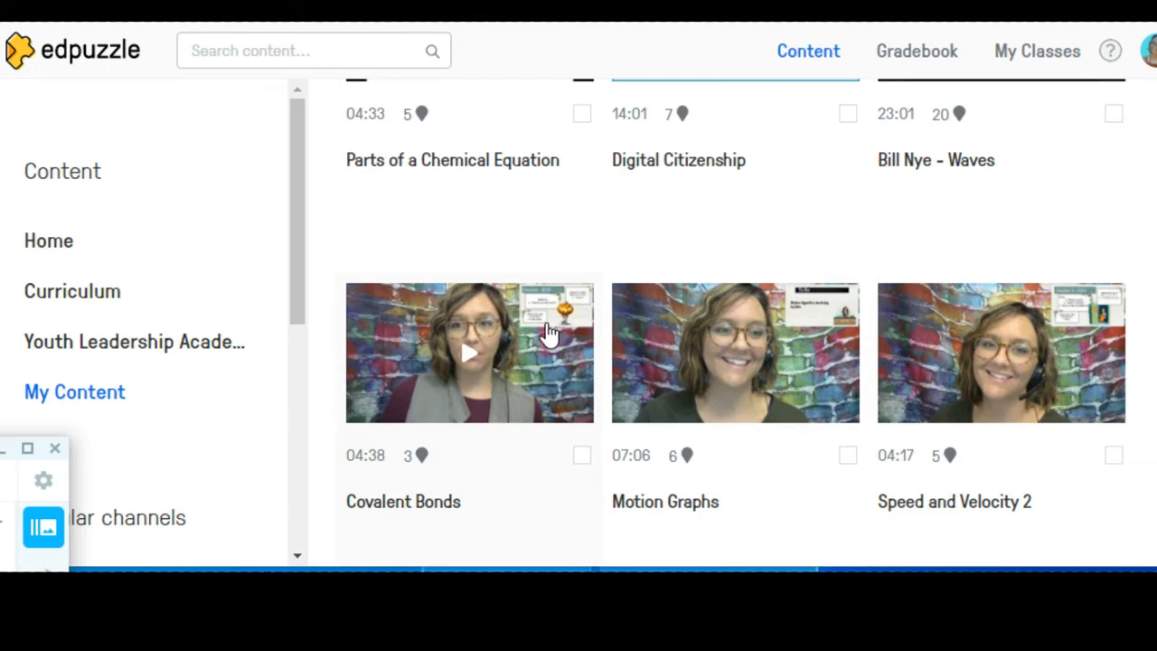
pyautogui.click(559, 388)
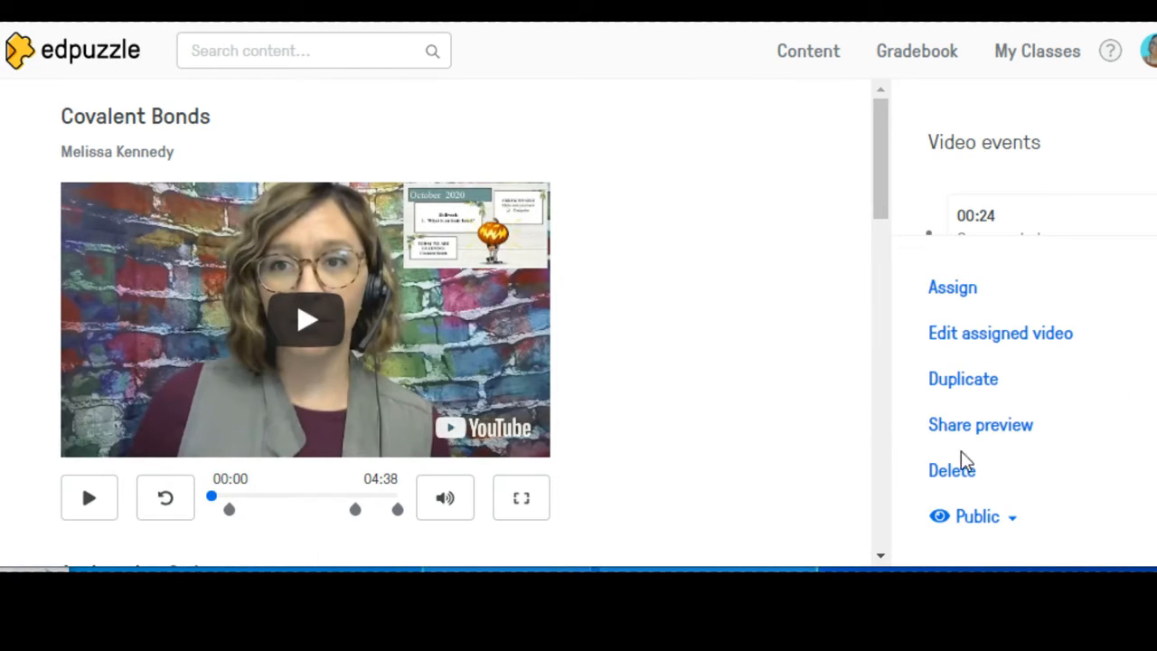
# Open the assigned "Covalent Bonds" video for editing and review its embedded open-ended questions and notes.
pyautogui.click(984, 336)
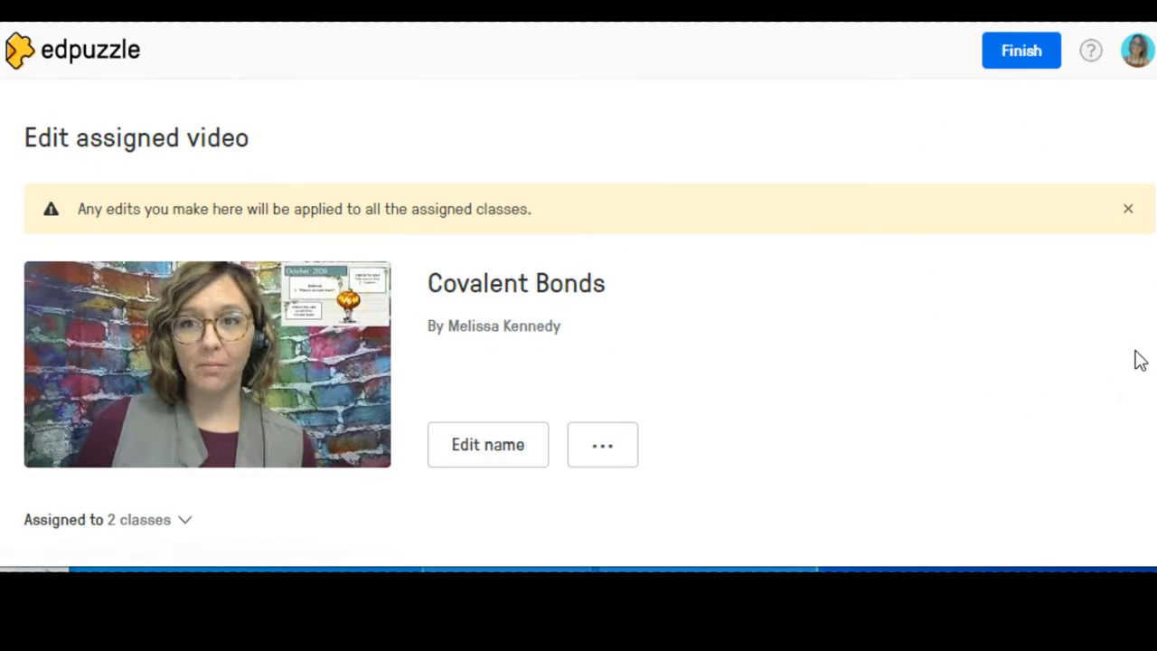
pyautogui.scroll(-3, 820, 360)
pyautogui.scroll(-2, 821, 360)
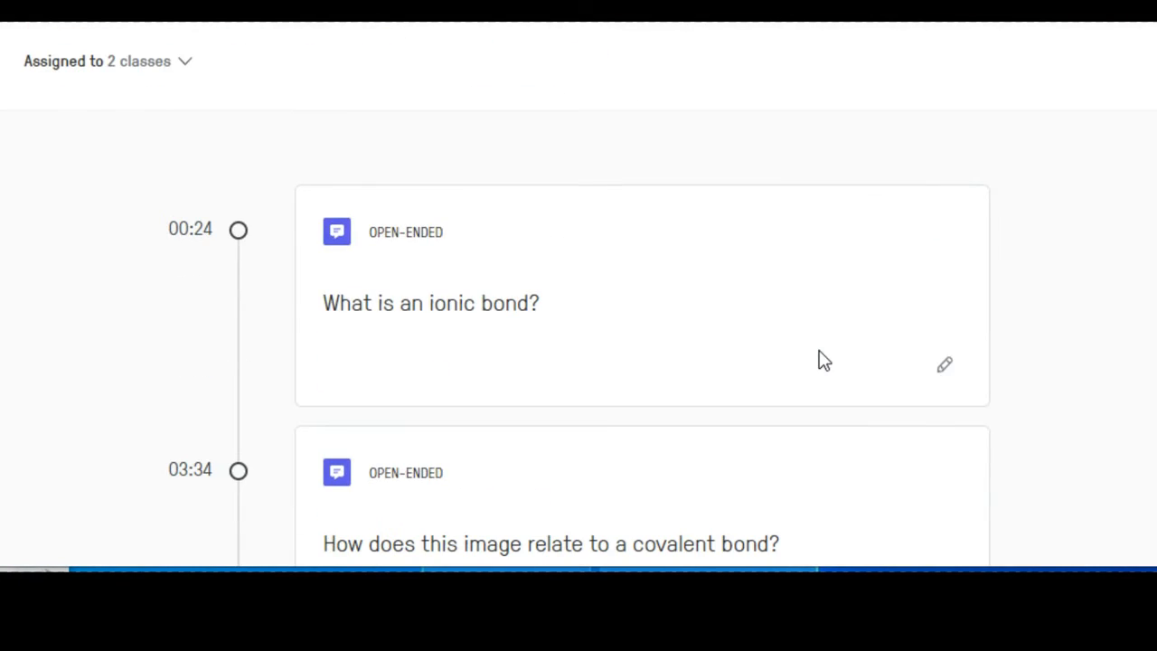
pyautogui.scroll(-2, 597, 342)
pyautogui.scroll(-3, 672, 392)
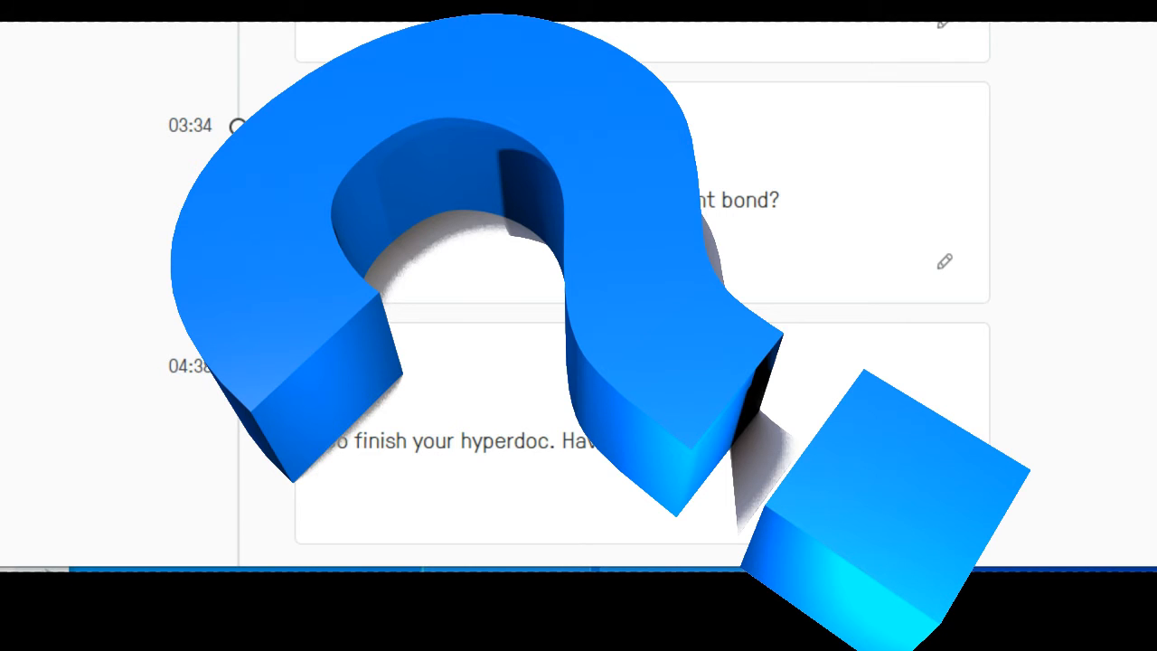
pyautogui.scroll(10, 413, 266)
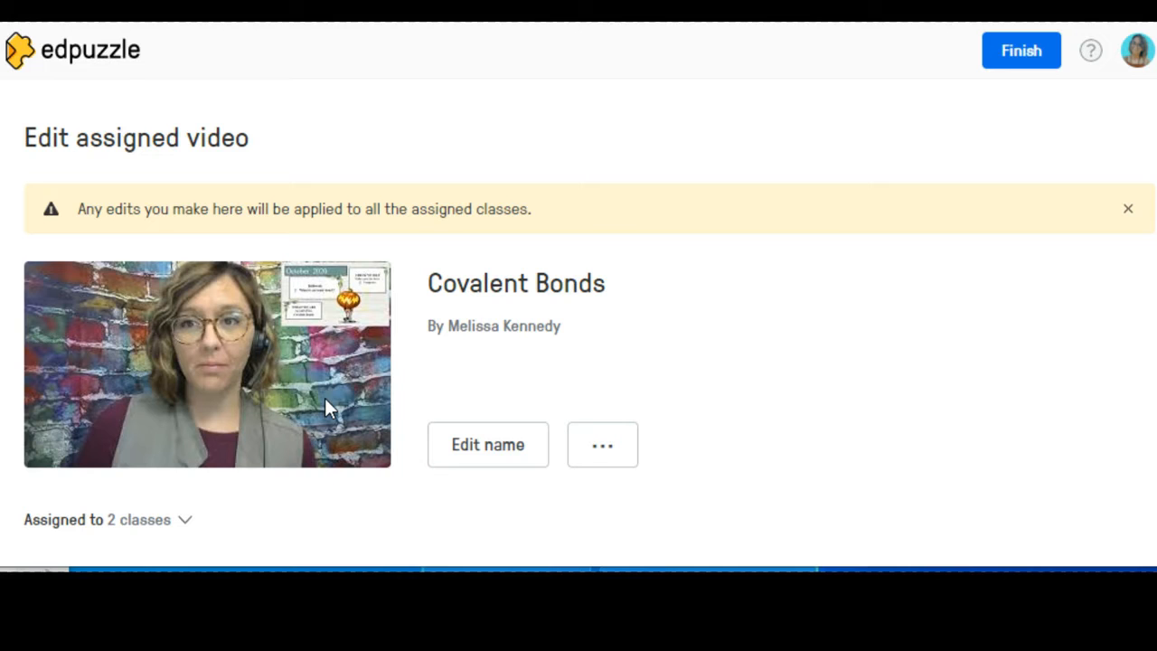
# Switch to the YouTube video "What Is DNA? | The Dr. Binocs Show" and copy its full web address.
pyautogui.click(113, 71)
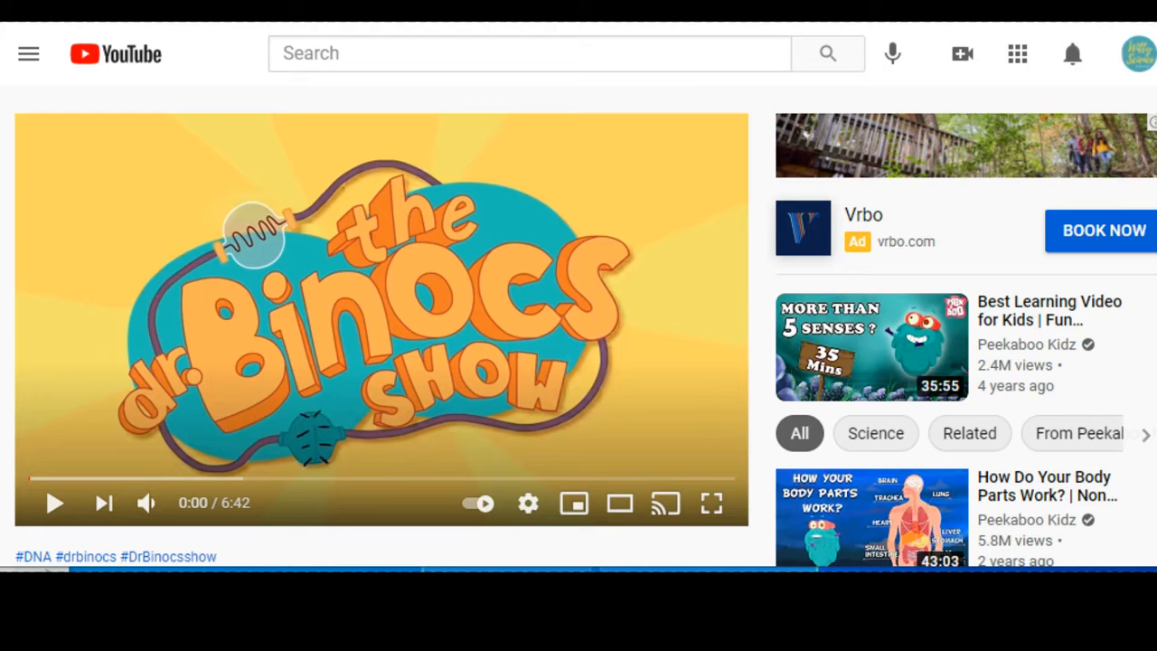
pyautogui.hotkey('alt', 'f')
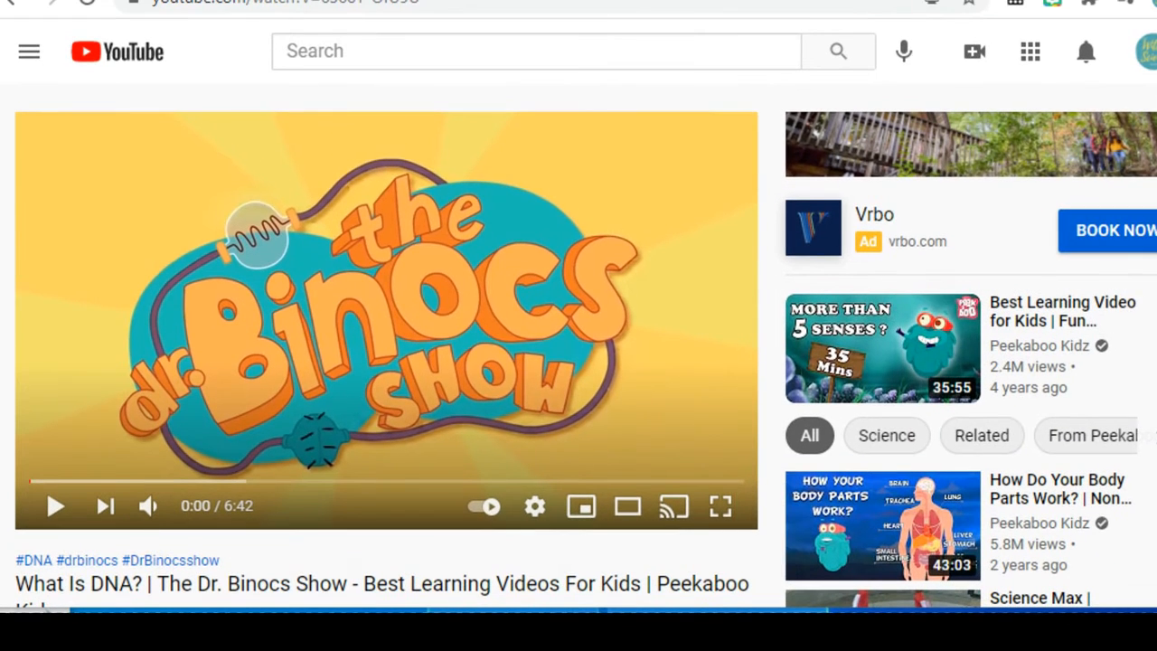
pyautogui.rightClick(409, 4)
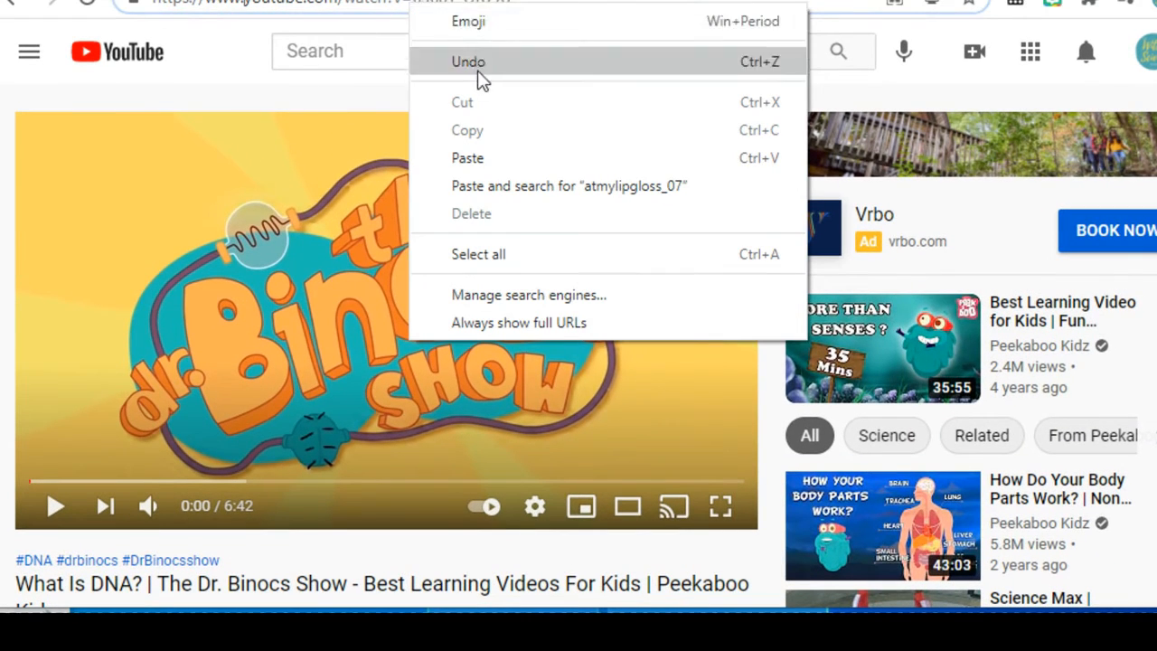
pyautogui.click(406, 6)
pyautogui.hotkey('ctrl', 'a')
pyautogui.rightClick(406, 7)
pyautogui.click(500, 126)
# Switch back to Edpuzzle and search with the copied YouTube link to bring the DNA video into the editor.
pyautogui.hotkey('ctrl', 'Tab')
pyautogui.rightClick(353, 47)
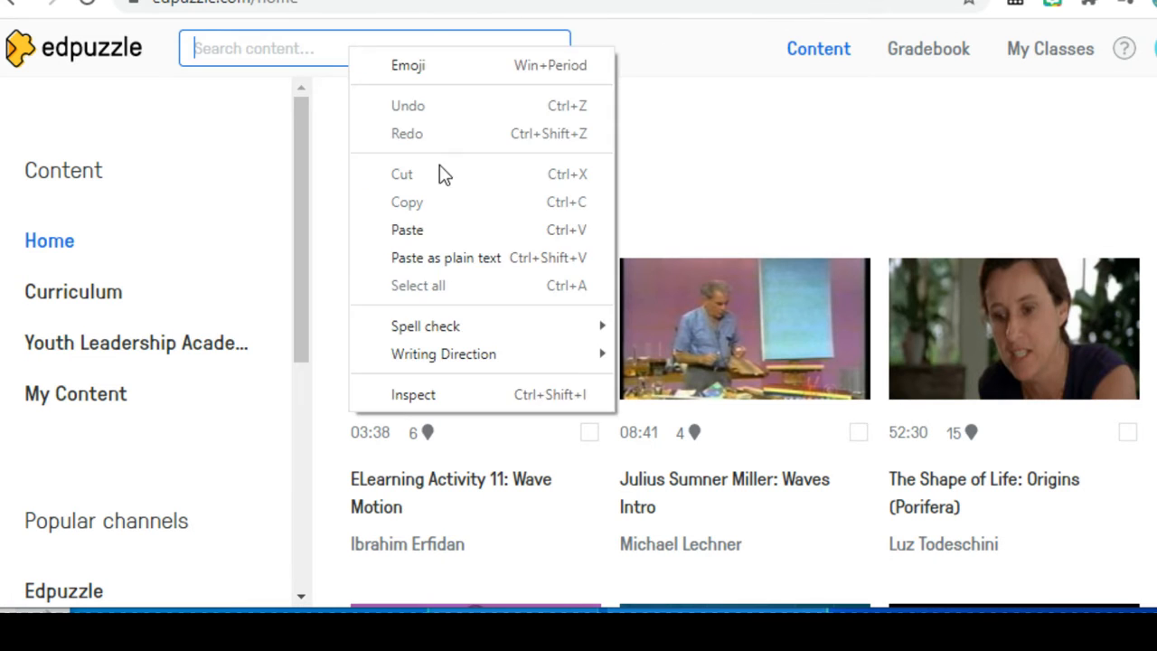
pyautogui.click(440, 230)
pyautogui.click(615, 49)
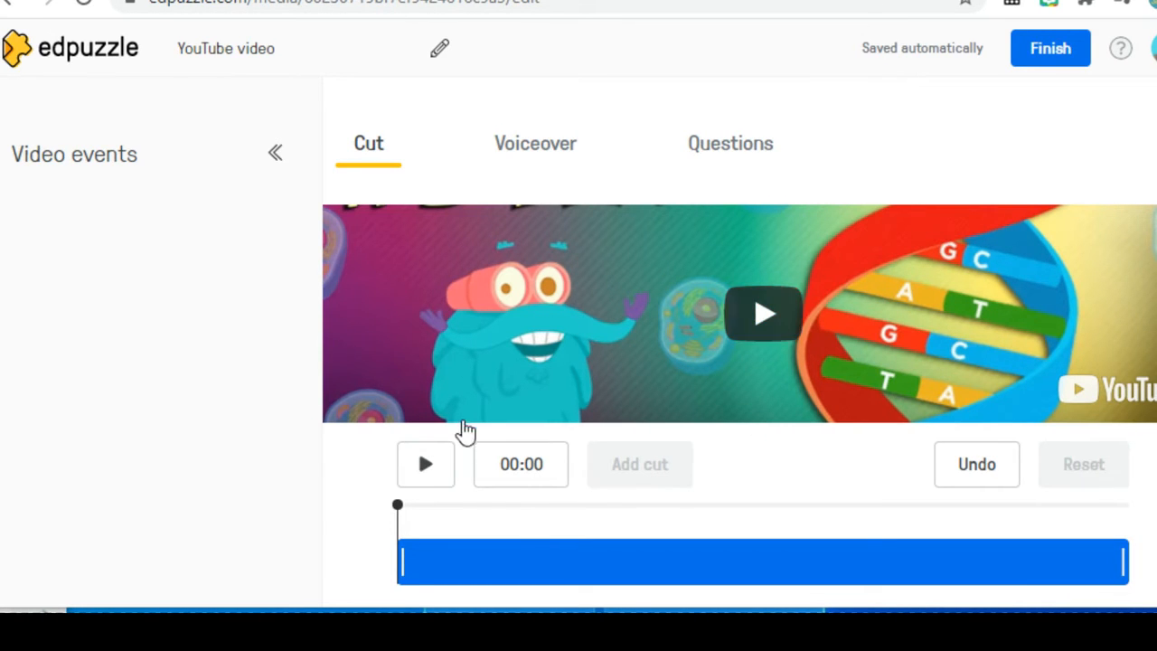
# Preview the first seconds of the DNA video, pause it, and go to adding questions.
pyautogui.click(433, 467)
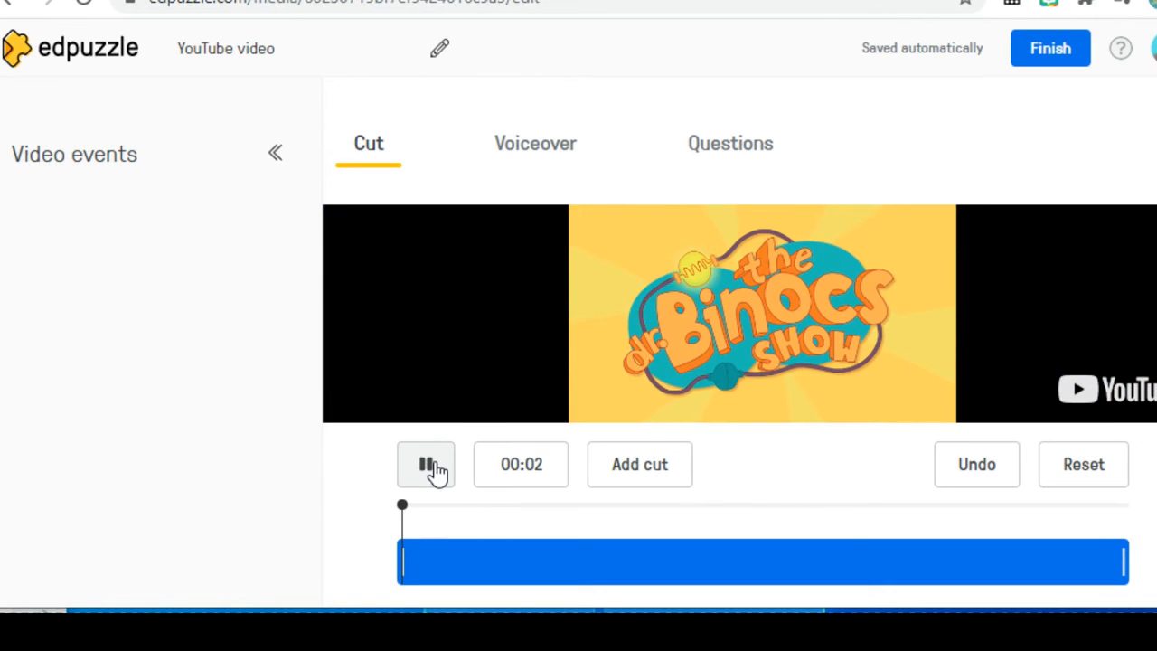
pyautogui.click(434, 467)
pyautogui.click(728, 147)
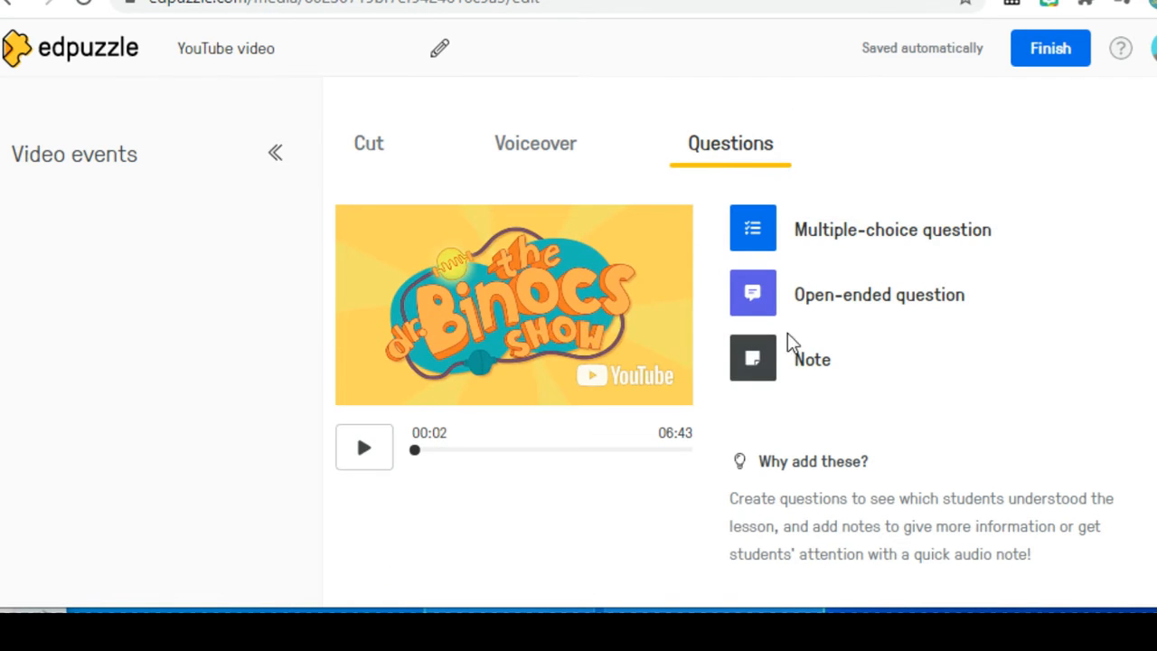
# Start a multiple-choice question at 00:44 in the video and look over its question and answer-choice form.
pyautogui.moveTo(418, 449); pyautogui.dragTo(442, 450)
pyautogui.click(856, 225)
pyautogui.scroll(-5, 949, 325)
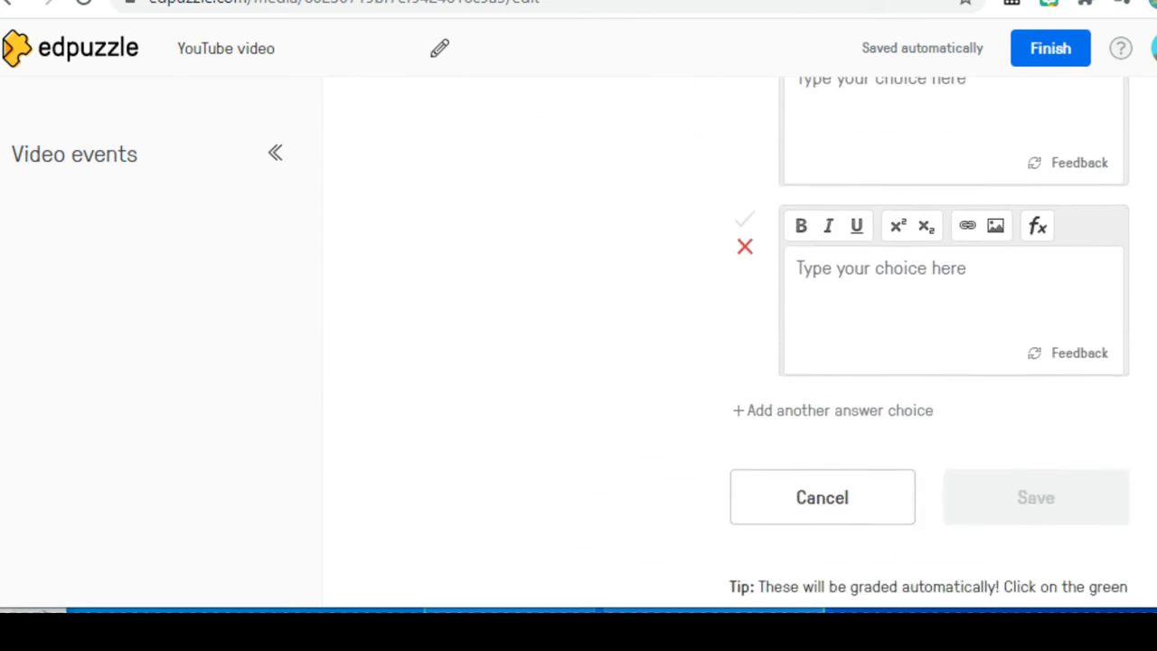
pyautogui.scroll(-2, 1046, 356)
pyautogui.scroll(5, 1046, 356)
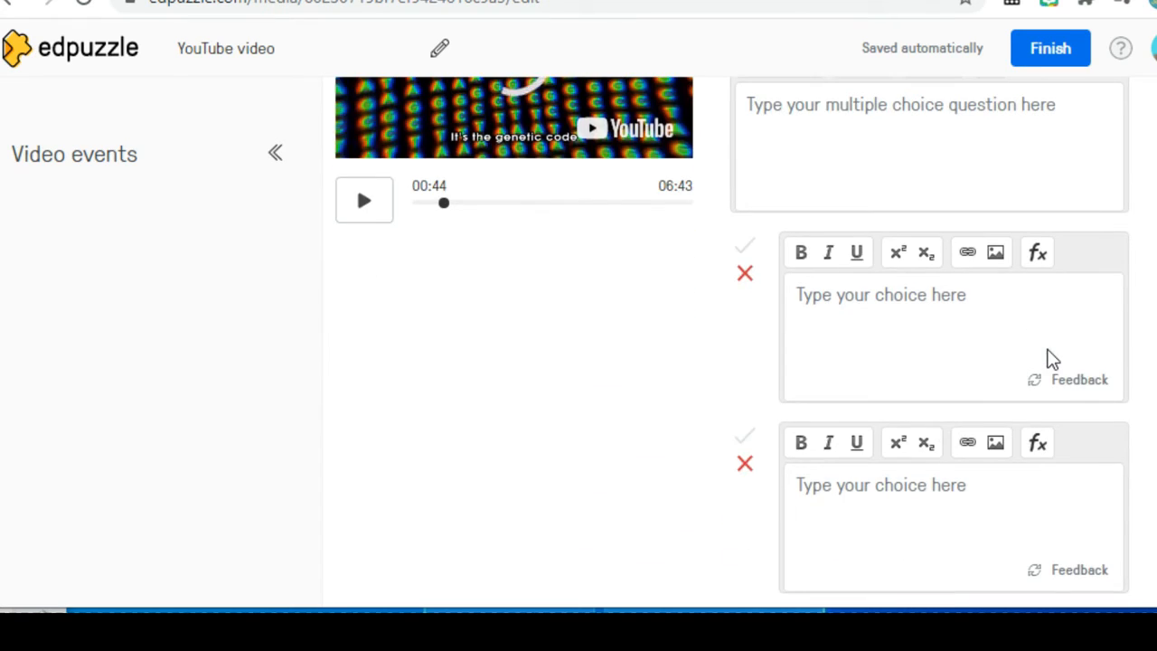
pyautogui.scroll(2, 1048, 357)
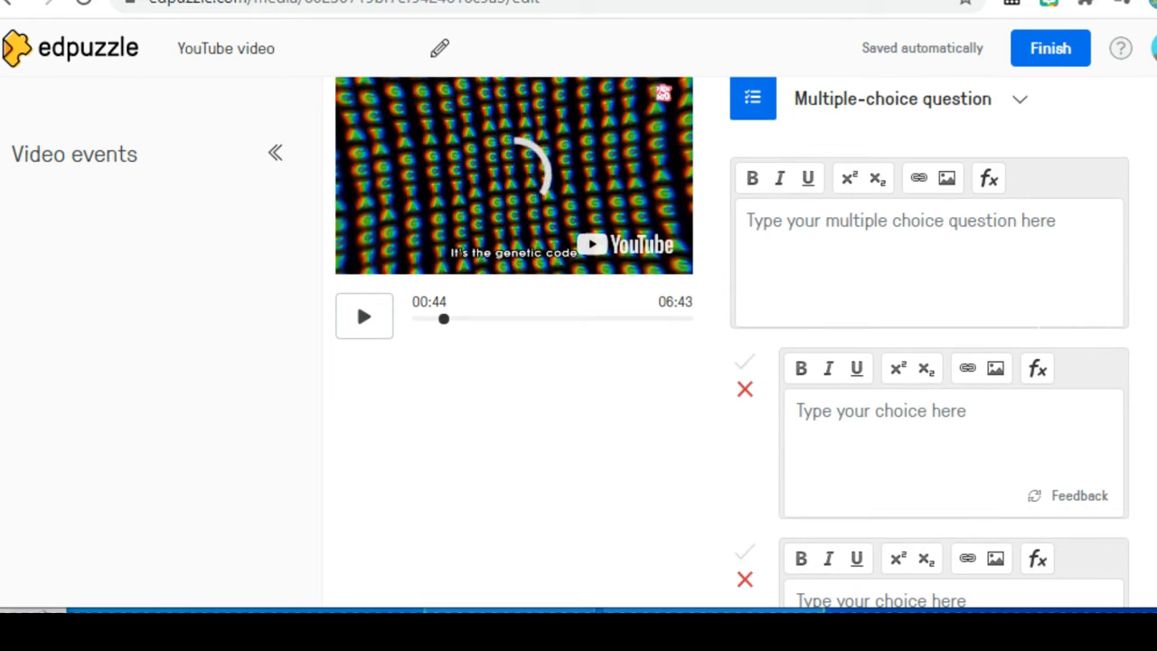
pyautogui.scroll(2, 1027, 317)
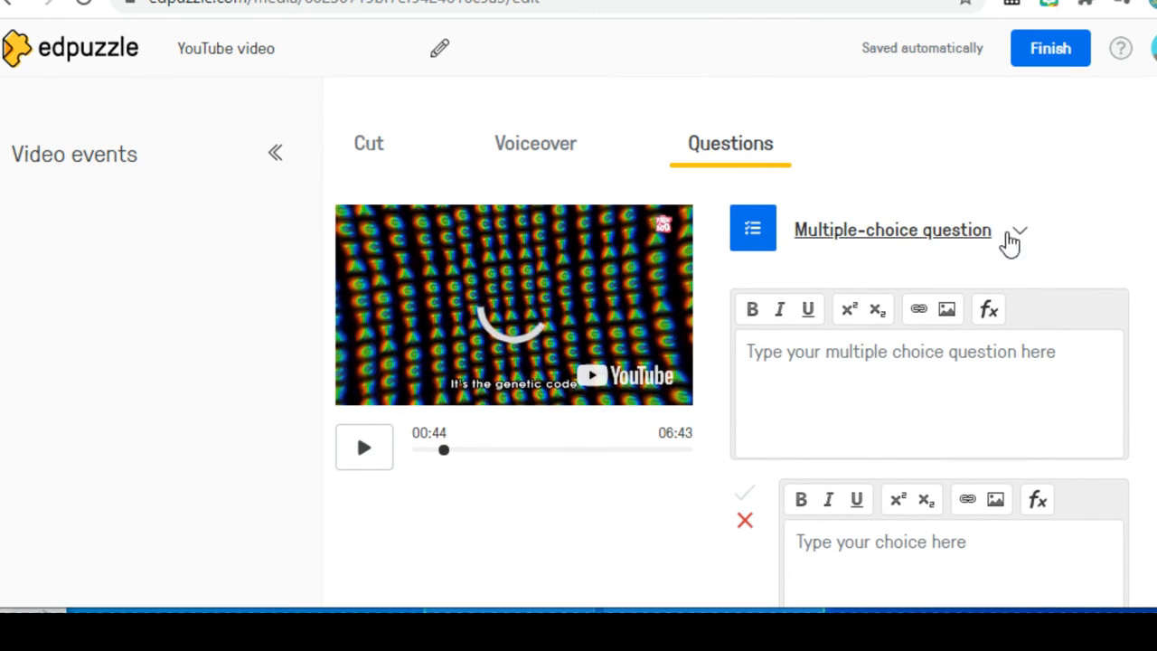
# Change the item at 00:44 to an open-ended question and from that to a note.
pyautogui.click(1012, 233)
pyautogui.click(911, 343)
pyautogui.click(1056, 332)
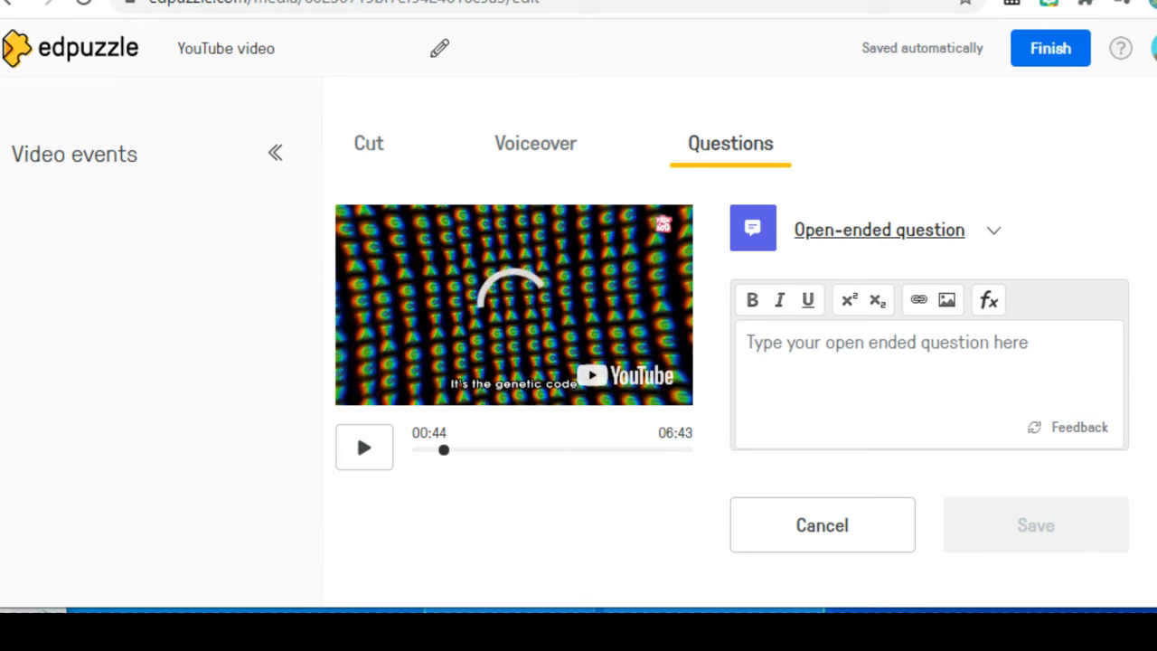
pyautogui.click(992, 237)
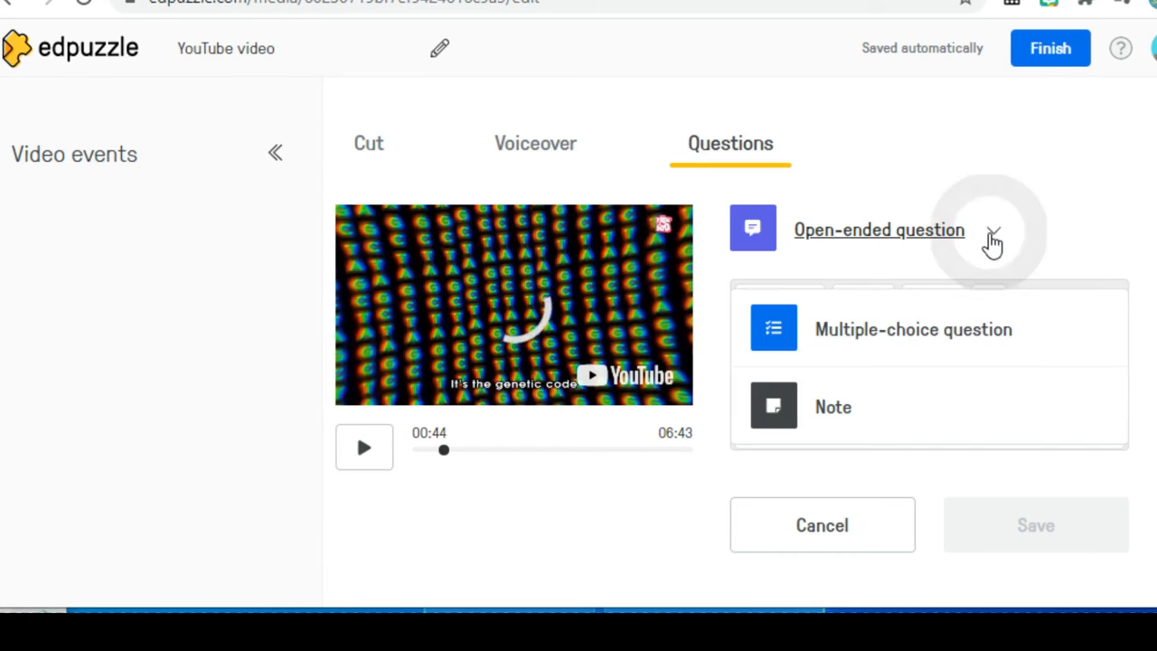
pyautogui.click(831, 436)
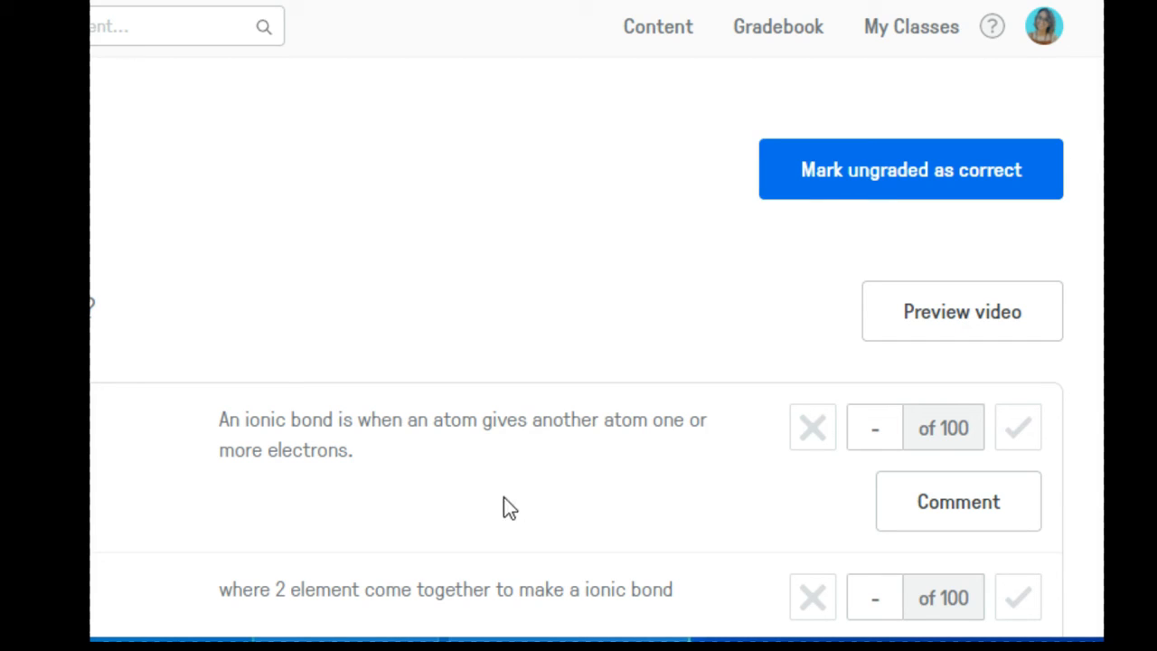
# Mark selected student answers as incorrect, including "An ionic bond is when an atom gives another atom a electron.".
pyautogui.scroll(-7, 470, 380)
pyautogui.click(812, 472)
pyautogui.scroll(-3, 808, 477)
pyautogui.scroll(-3, 809, 475)
pyautogui.click(810, 473)
pyautogui.scroll(-3, 808, 470)
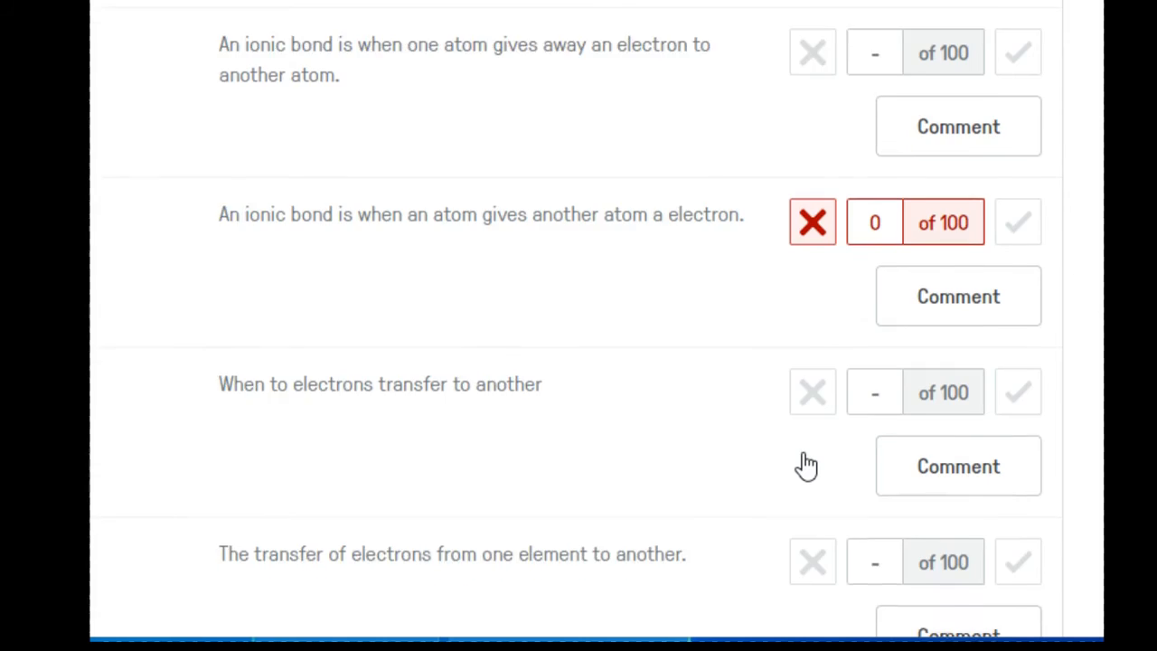
# Mark one more answer further down as incorrect and grade all remaining ungraded answers as correct.
pyautogui.scroll(7, 804, 457)
pyautogui.scroll(-2, 800, 457)
pyautogui.scroll(-8, 802, 443)
pyautogui.click(814, 442)
pyautogui.scroll(-5, 787, 435)
pyautogui.scroll(15, 788, 435)
pyautogui.click(1003, 191)
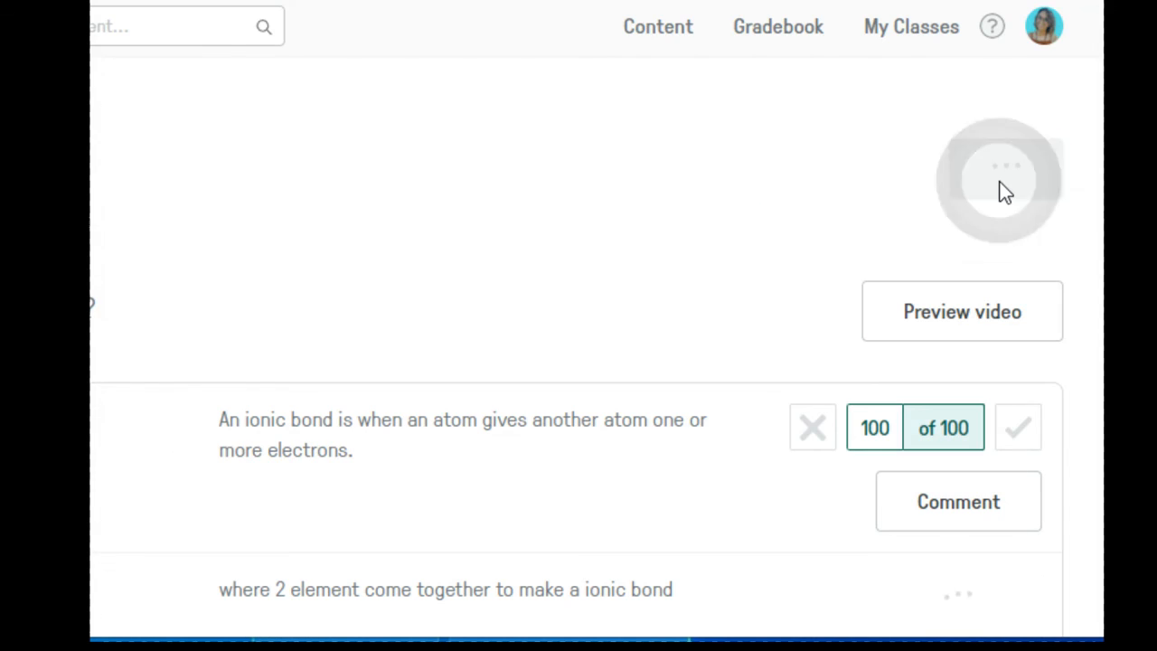